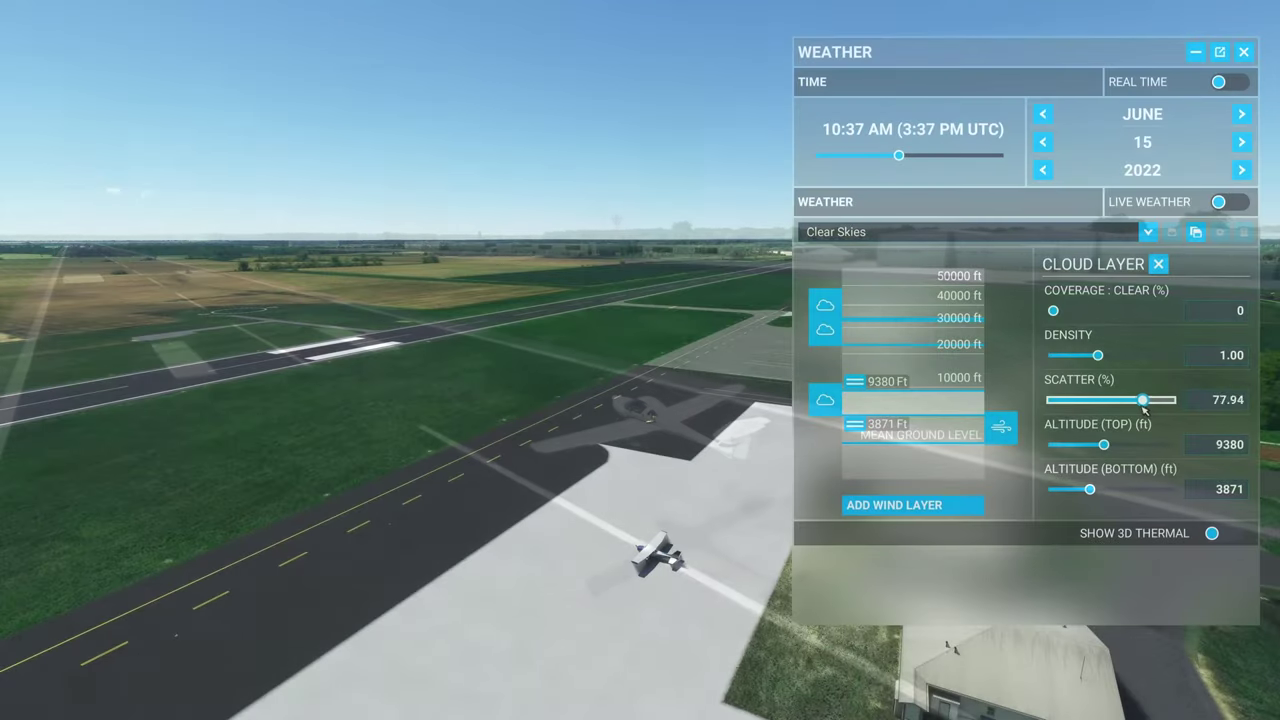
# Lower the cloud layer's scatter, raise coverage to about 35 percent, and lower its bottom altitude
pyautogui.moveTo(1145, 410); pyautogui.dragTo(1138, 408)
pyautogui.moveTo(1053, 311); pyautogui.dragTo(1125, 318)
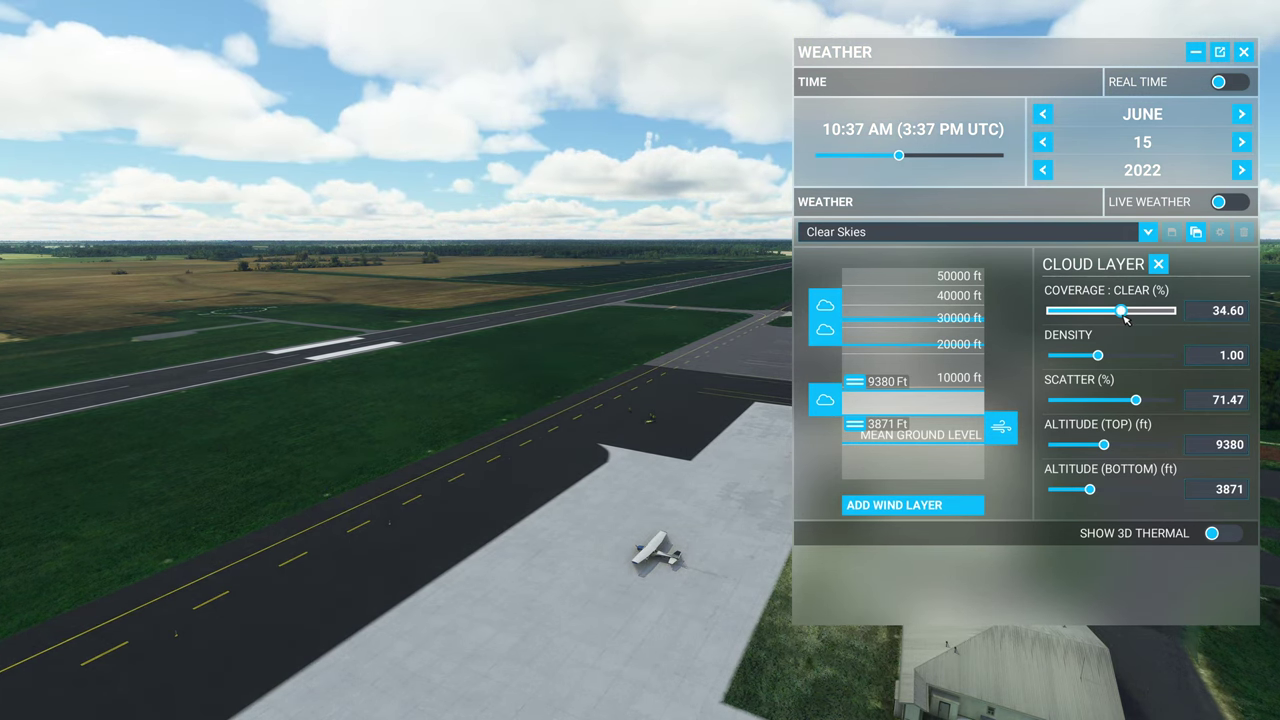
pyautogui.moveTo(1106, 446)
pyautogui.mouseDown()
pyautogui.moveTo(1125, 446)
pyautogui.moveTo(1106, 446)
pyautogui.mouseUp()
pyautogui.moveTo(1090, 493); pyautogui.dragTo(1084, 491)
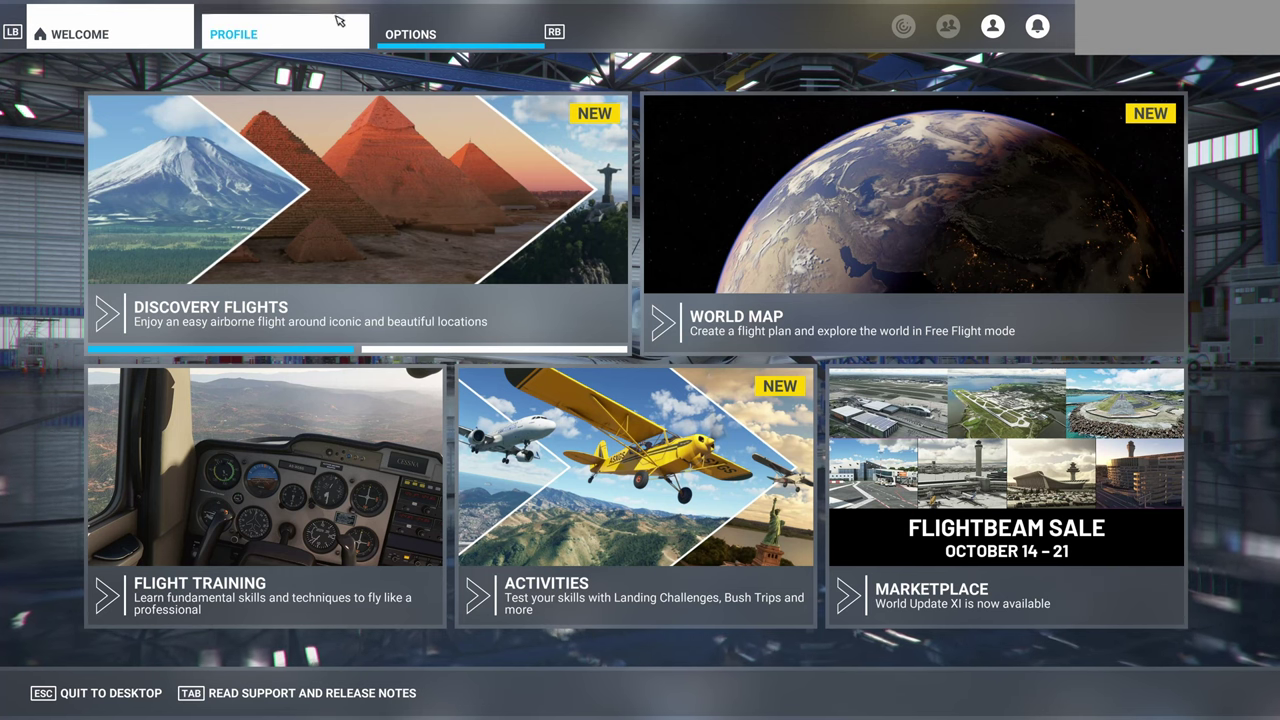
# Open General Options from the Options overview, starting on the PC Graphics settings
pyautogui.click(436, 34)
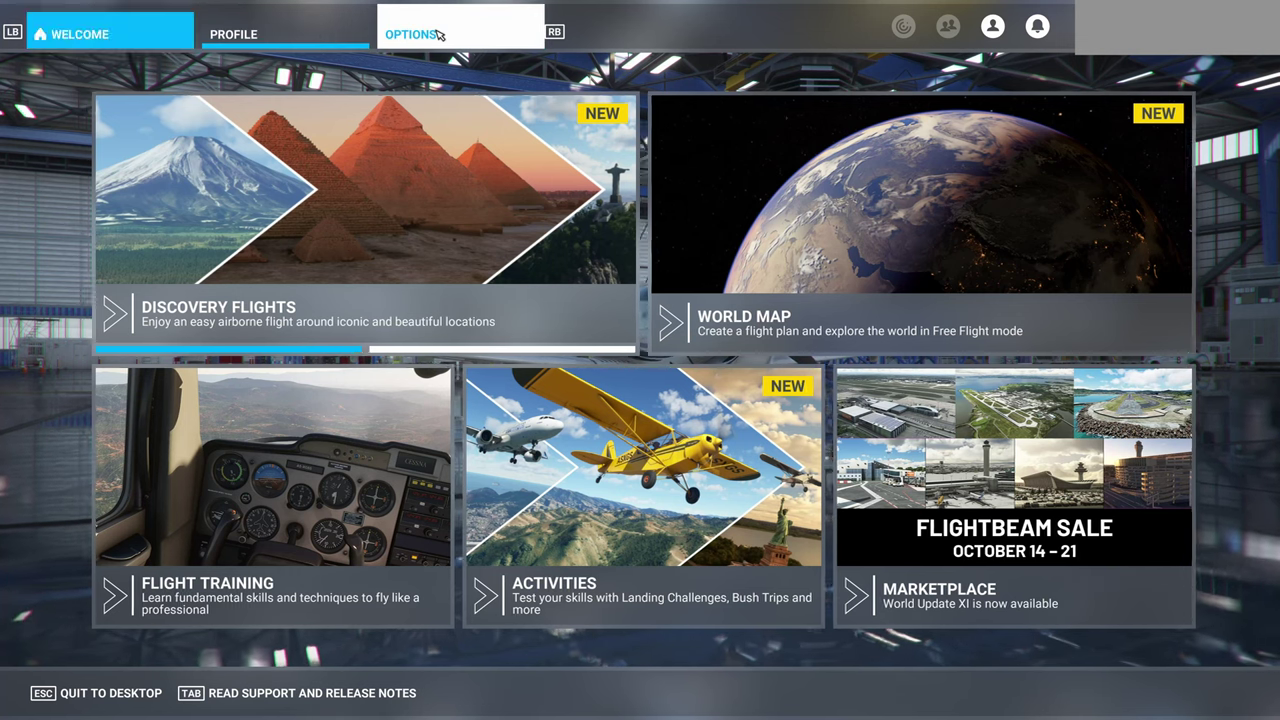
pyautogui.click(268, 420)
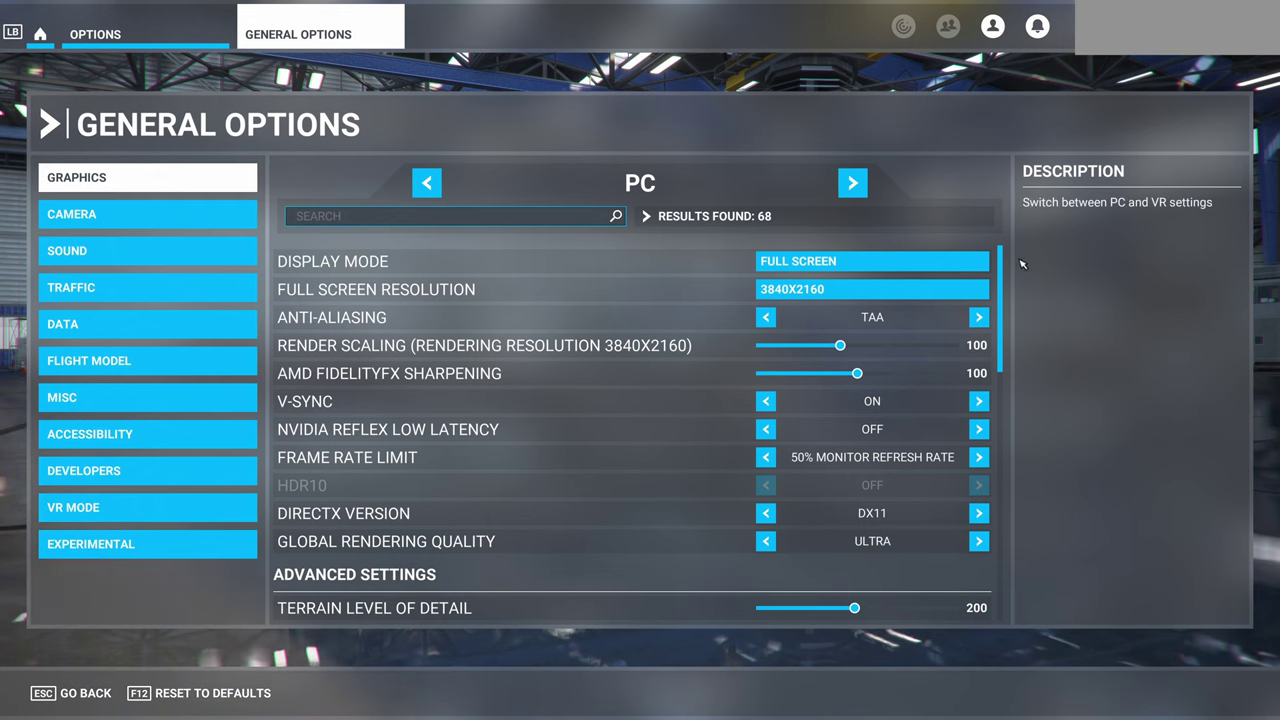
# Browse the Graphics settings list, then show the Data connection and consumption settings
pyautogui.scroll(-4, 1004, 265)
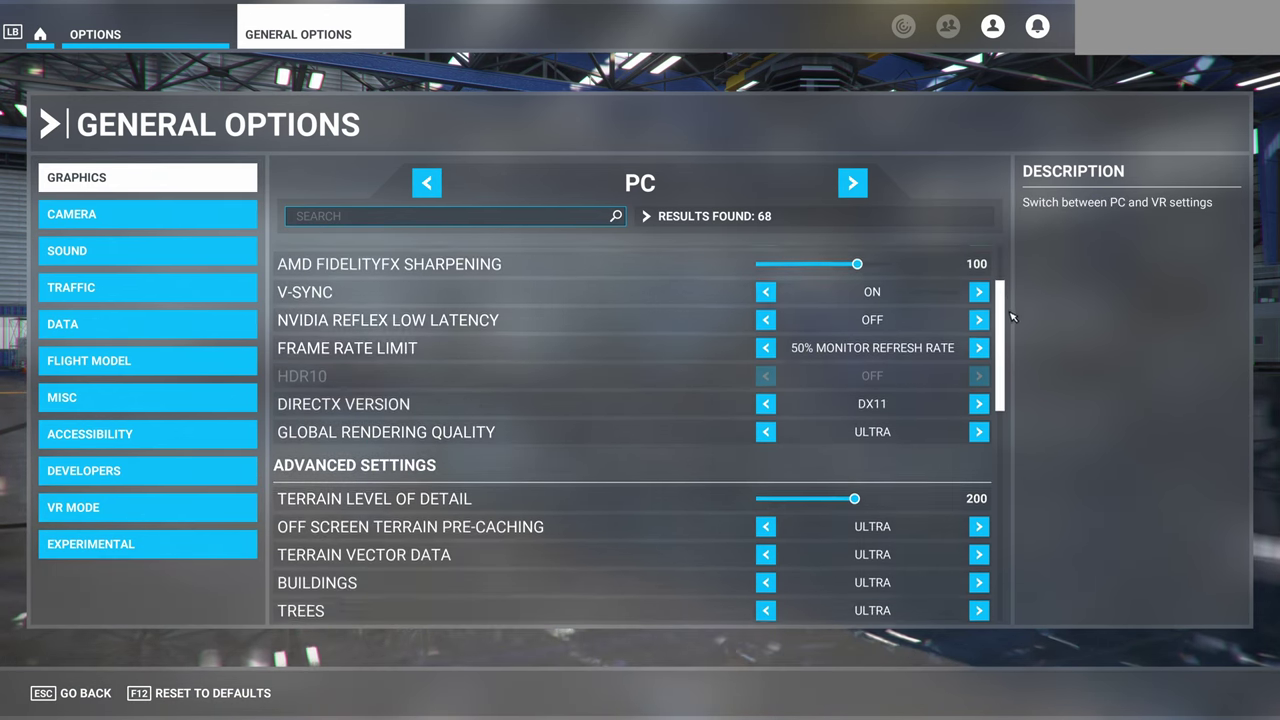
pyautogui.scroll(-4, 1016, 375)
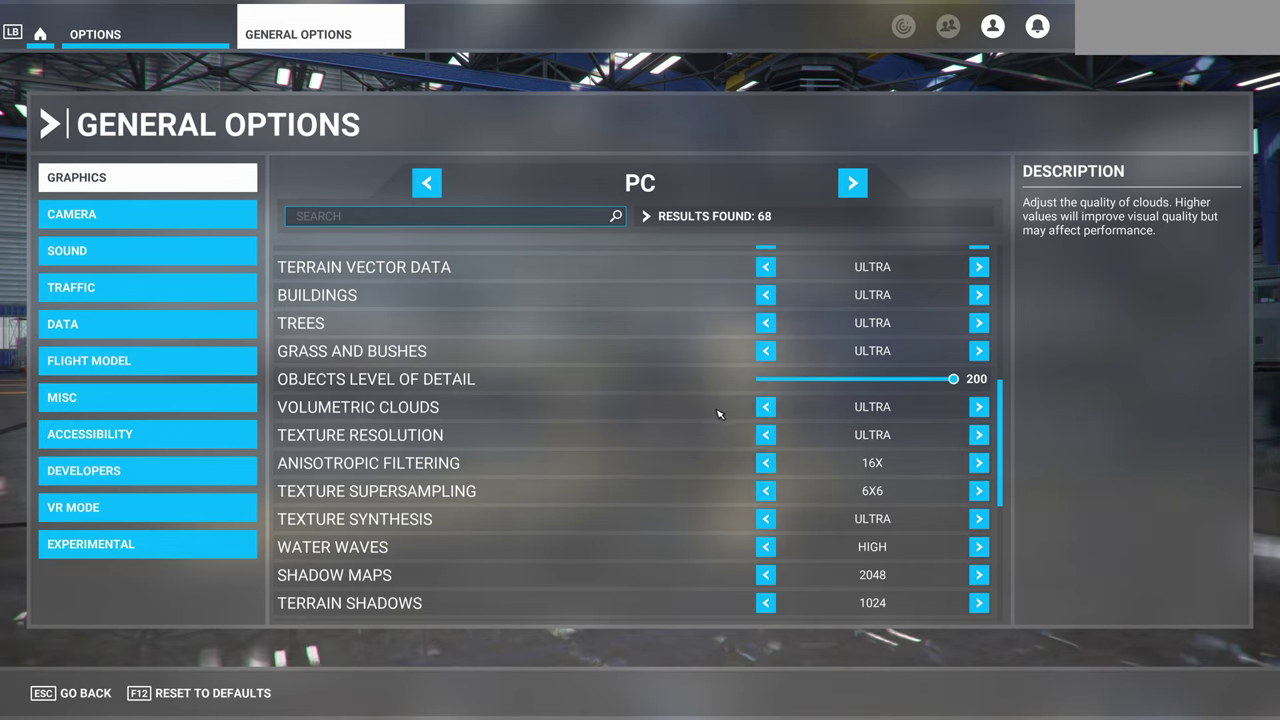
pyautogui.moveTo(1004, 398); pyautogui.dragTo(1010, 444)
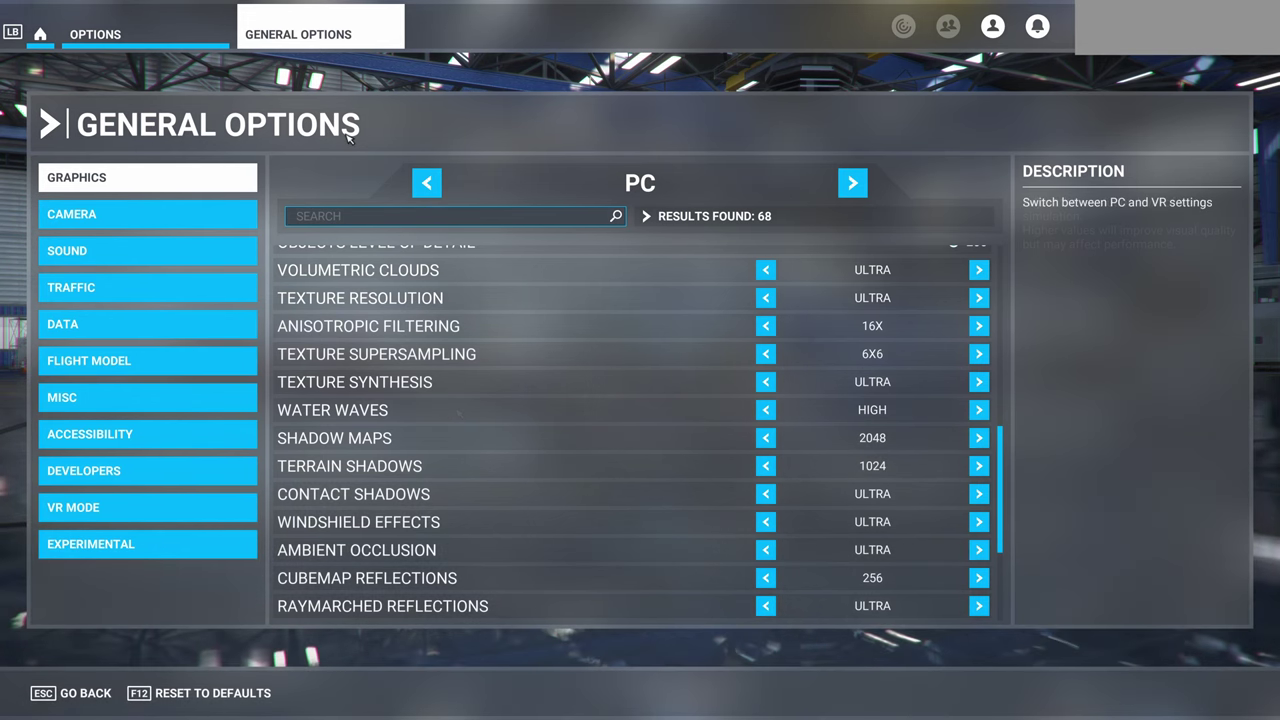
pyautogui.click(137, 328)
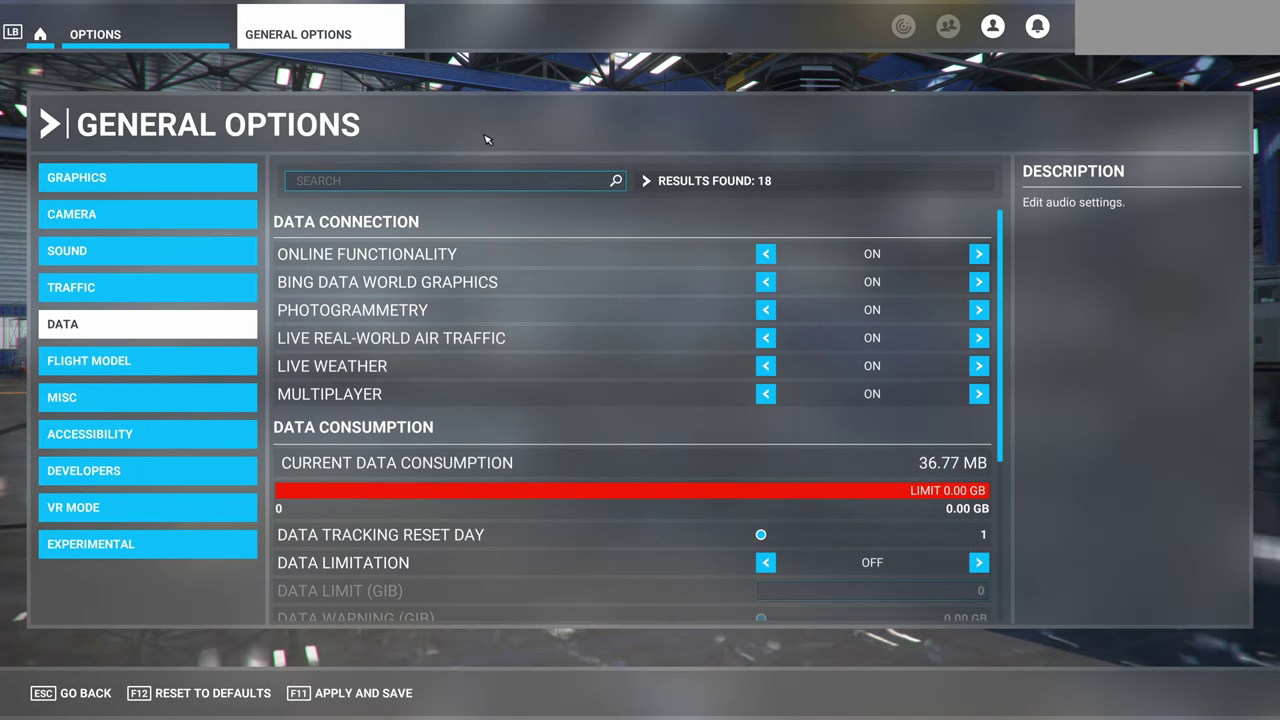
# In Misc settings, change Units of Measurement from Metric to Hybrid, then U.S. System
pyautogui.click(103, 404)
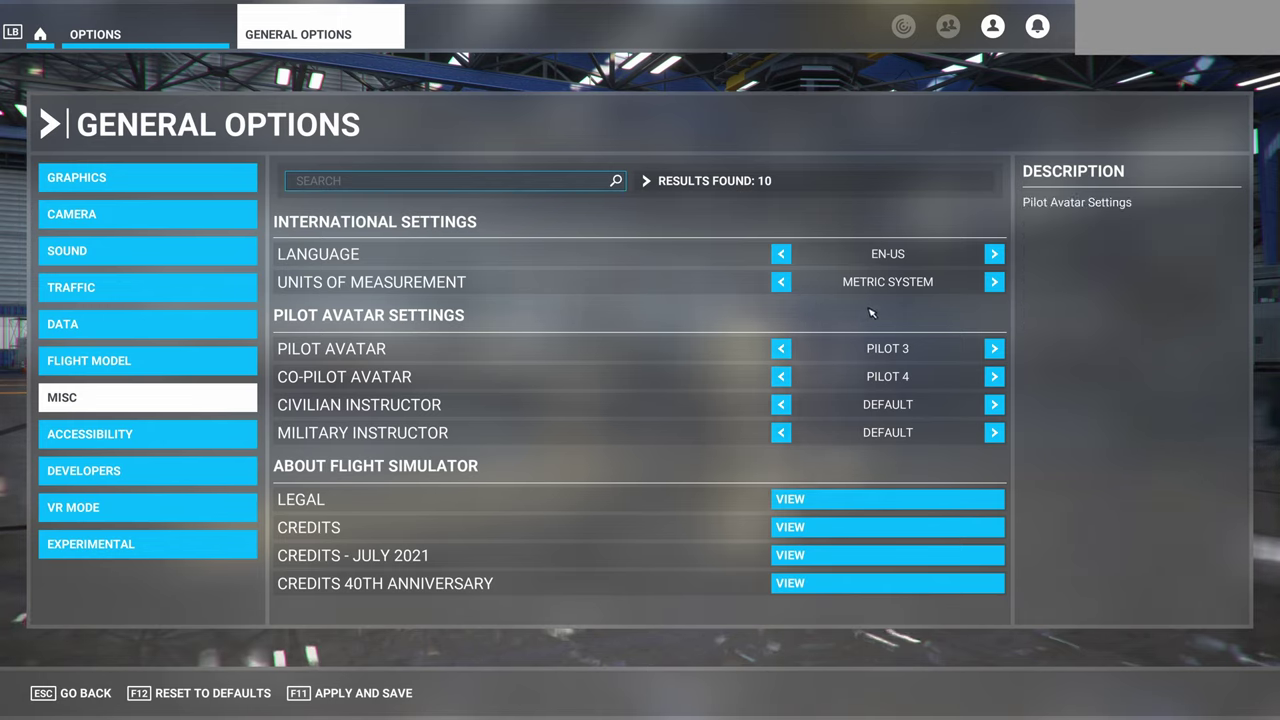
pyautogui.click(995, 284)
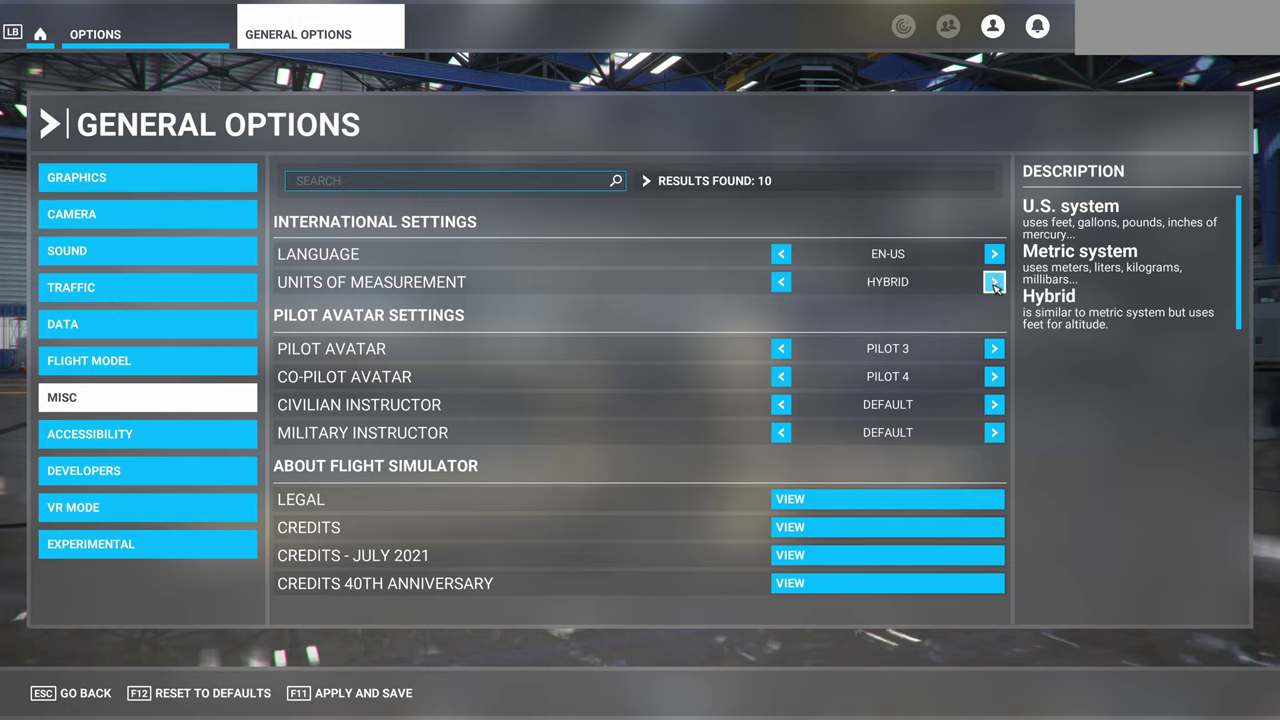
pyautogui.click(995, 284)
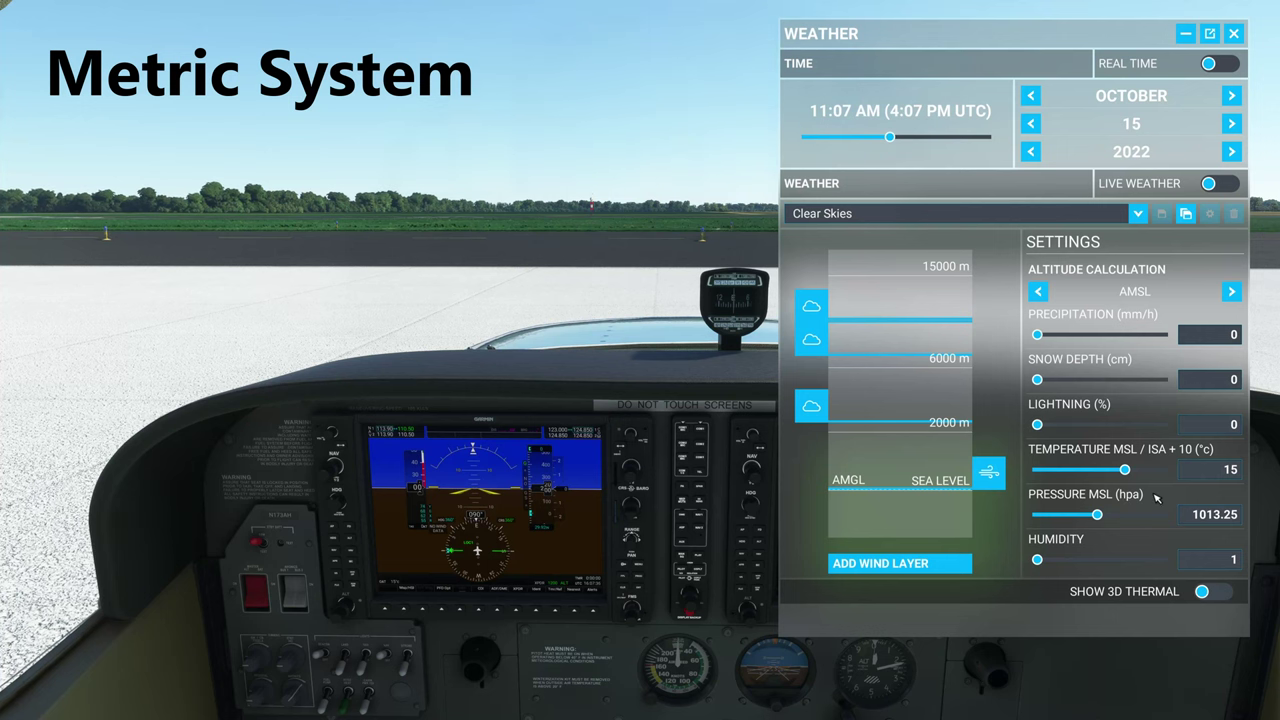
pyautogui.click(823, 322)
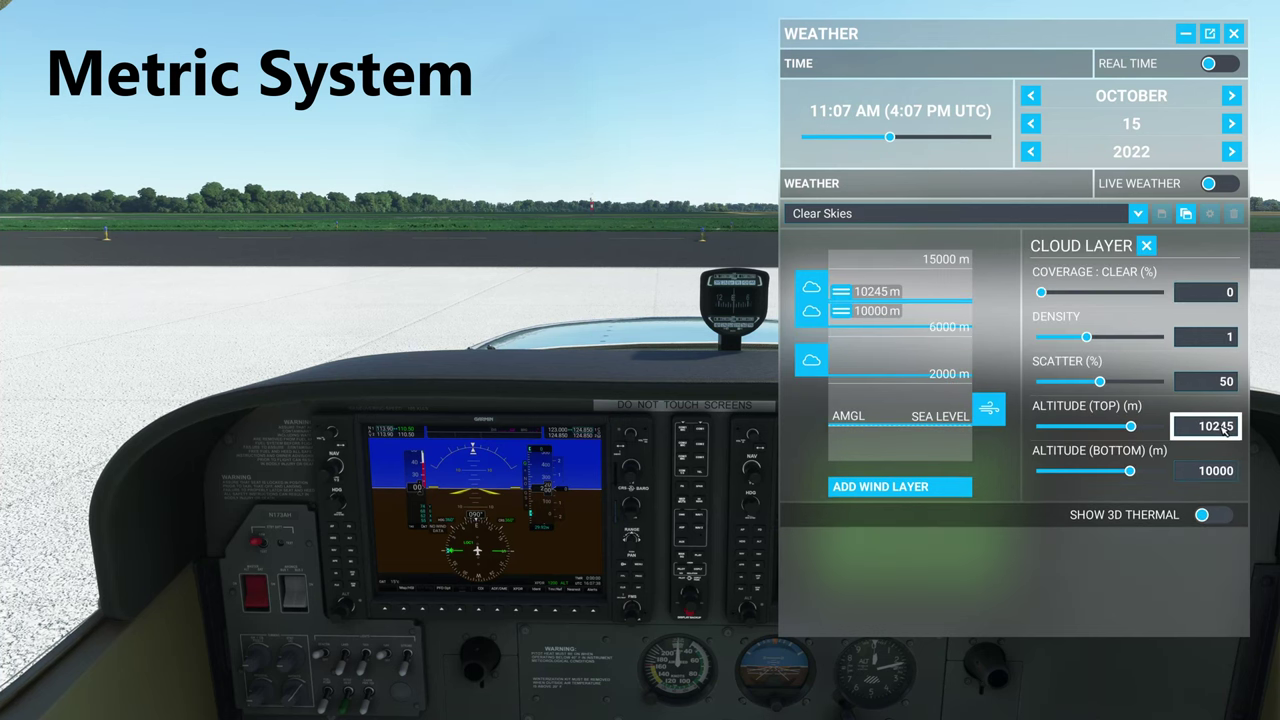
pyautogui.click(1146, 245)
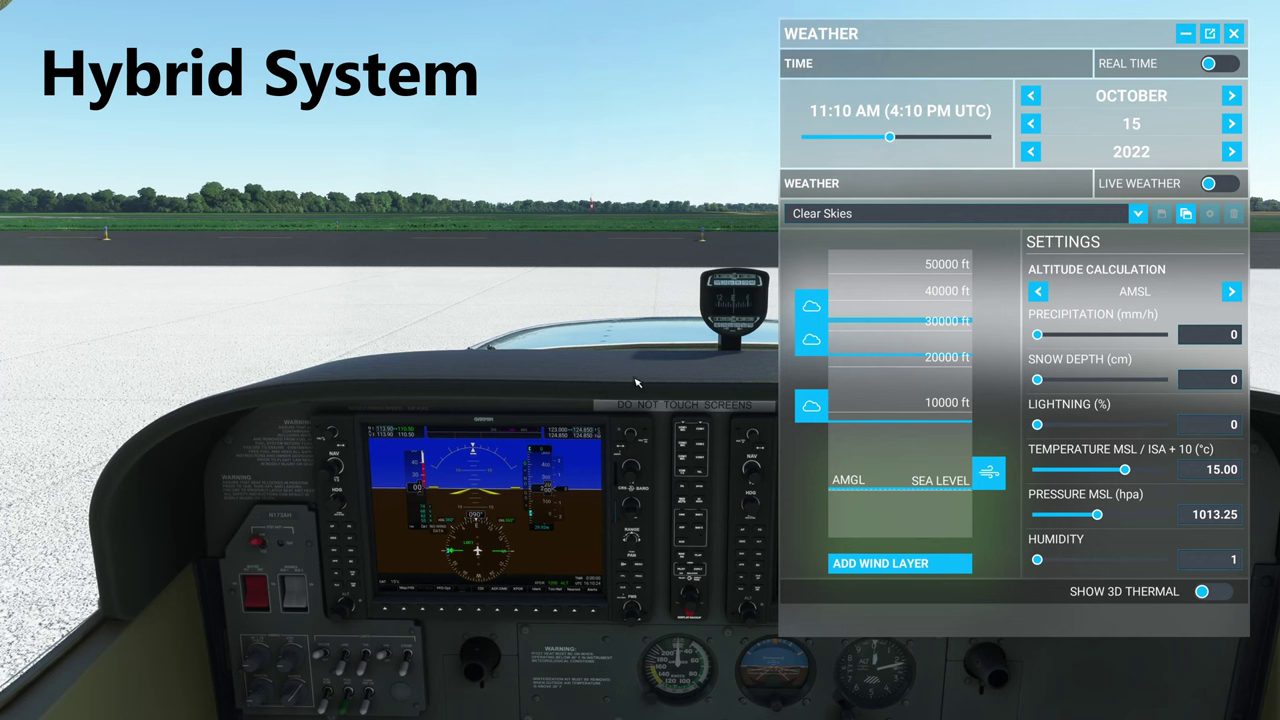
# Check the upper cloud layer's altitudes in feet, then close the Cloud Layer panel
pyautogui.click(818, 304)
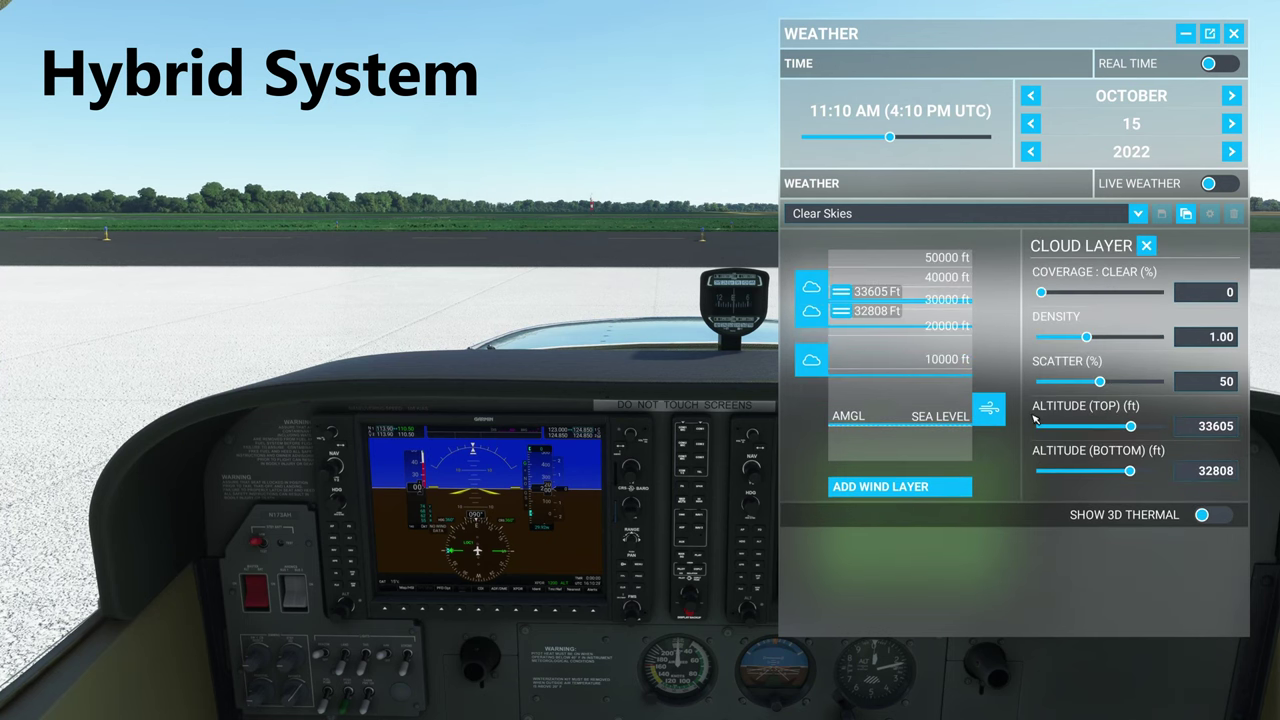
pyautogui.click(1146, 245)
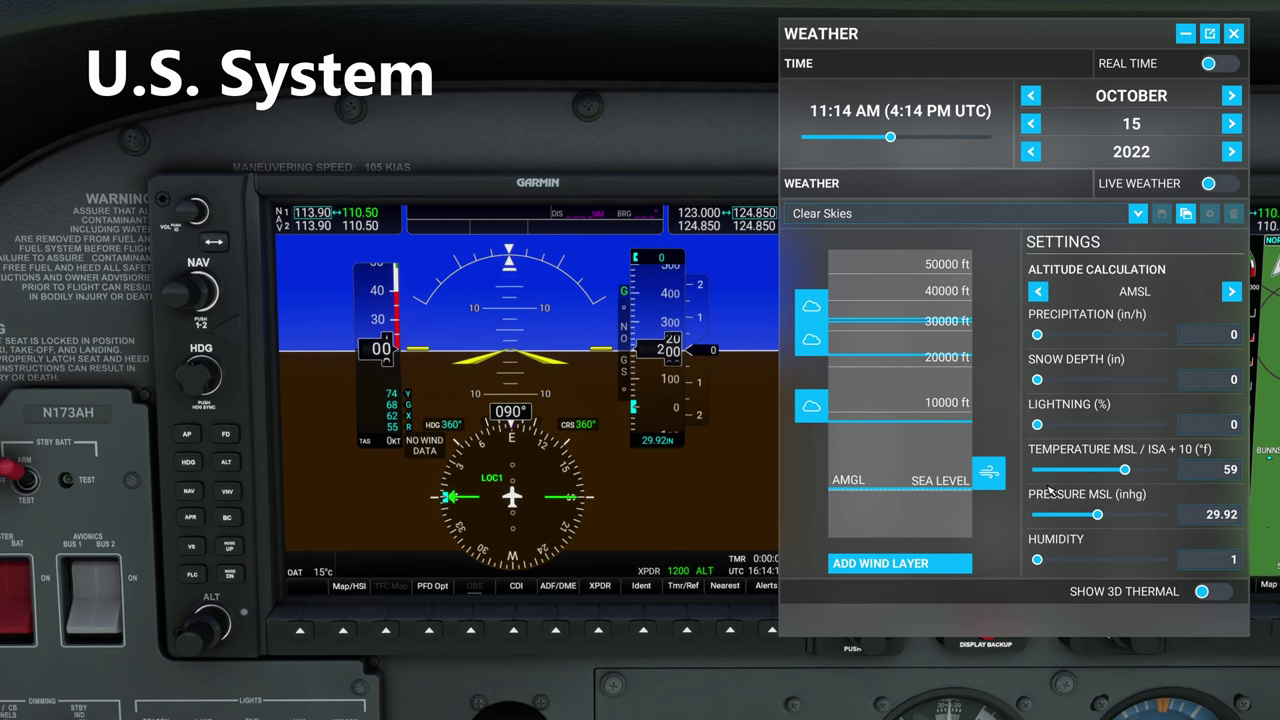
# Go back to General Options Misc, confirming Units of Measurement is still U.S. System
pyautogui.moveTo(811, 303)
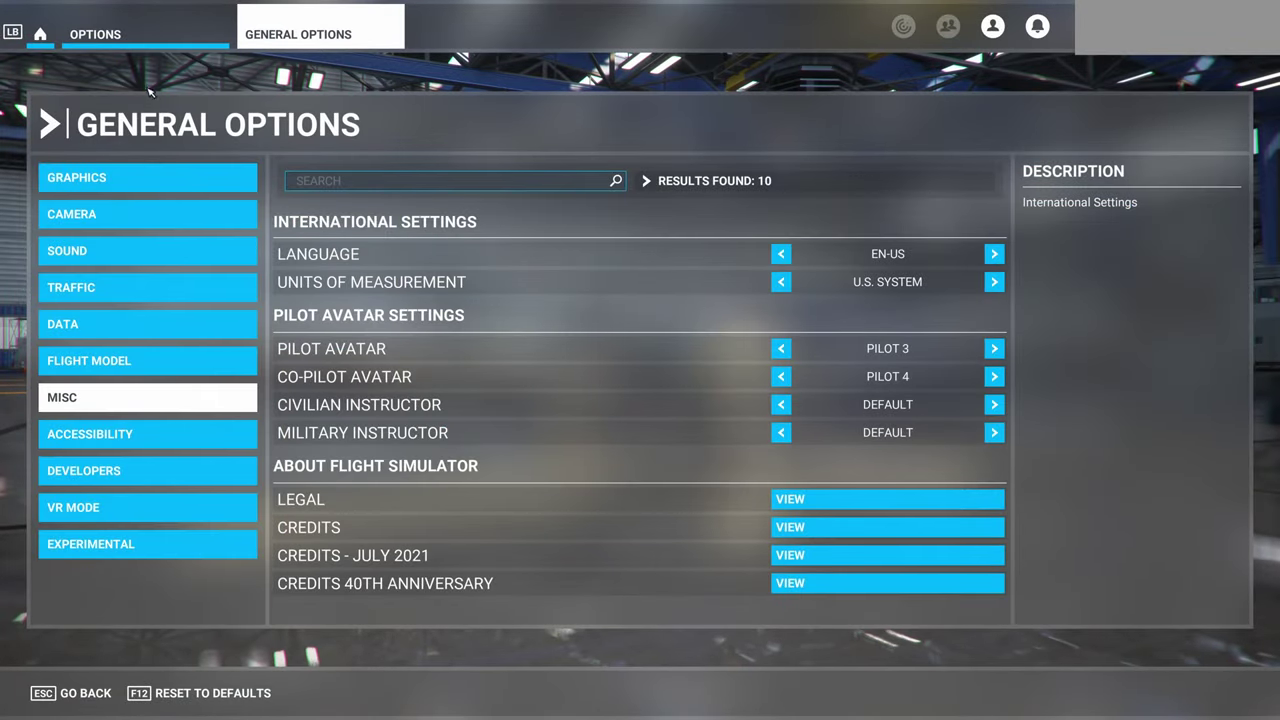
# Open Assistance Options and expand Failure and Damage to show the Icing Effect setting
pyautogui.click(124, 42)
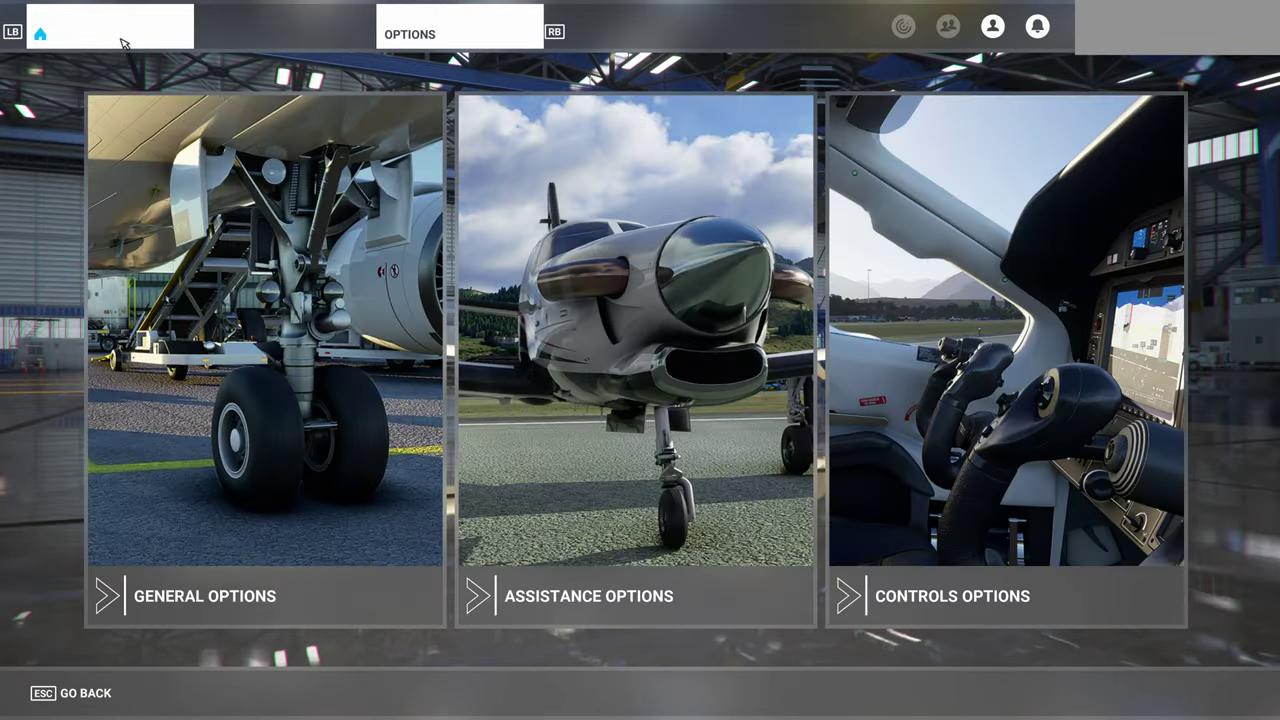
pyautogui.click(572, 361)
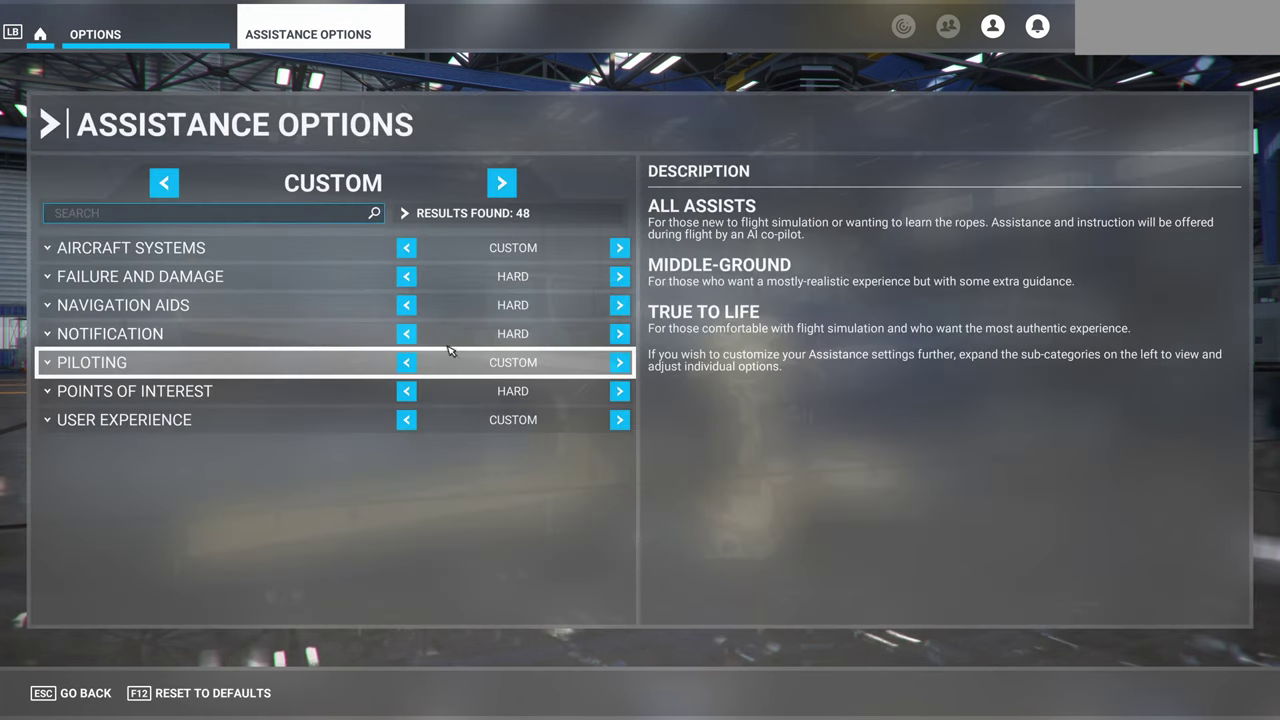
pyautogui.click(105, 279)
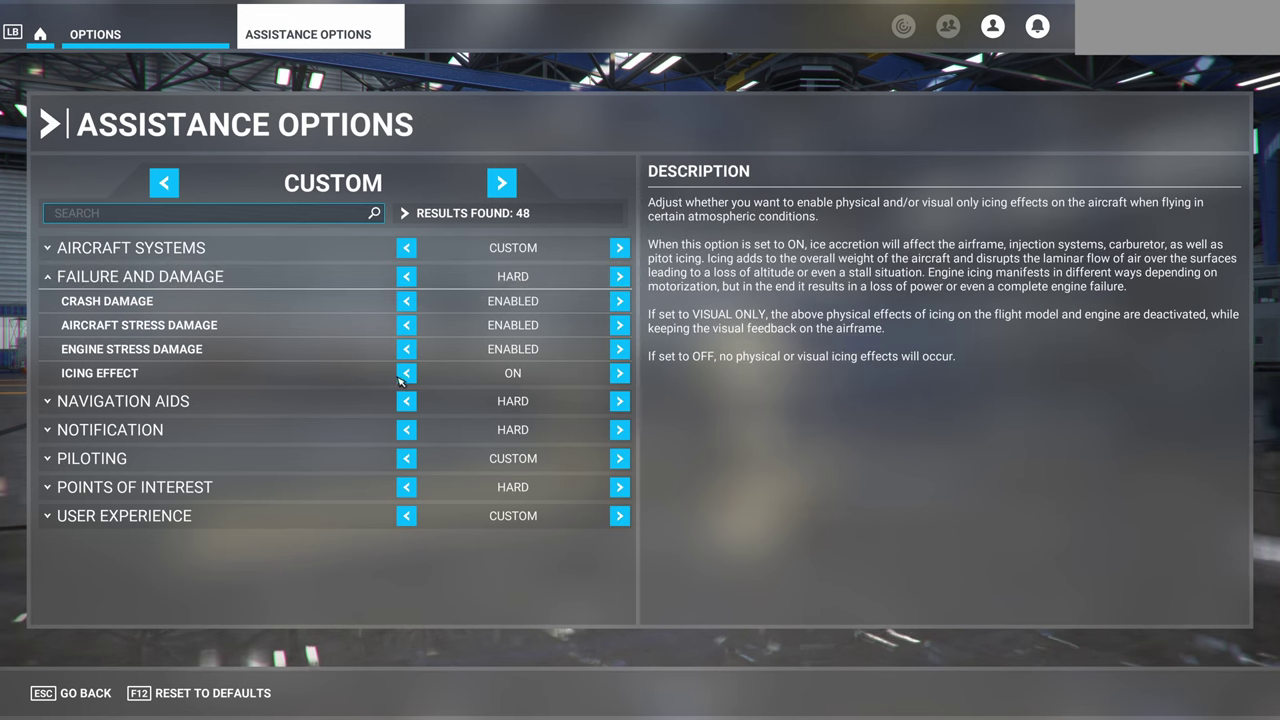
pyautogui.click(619, 374)
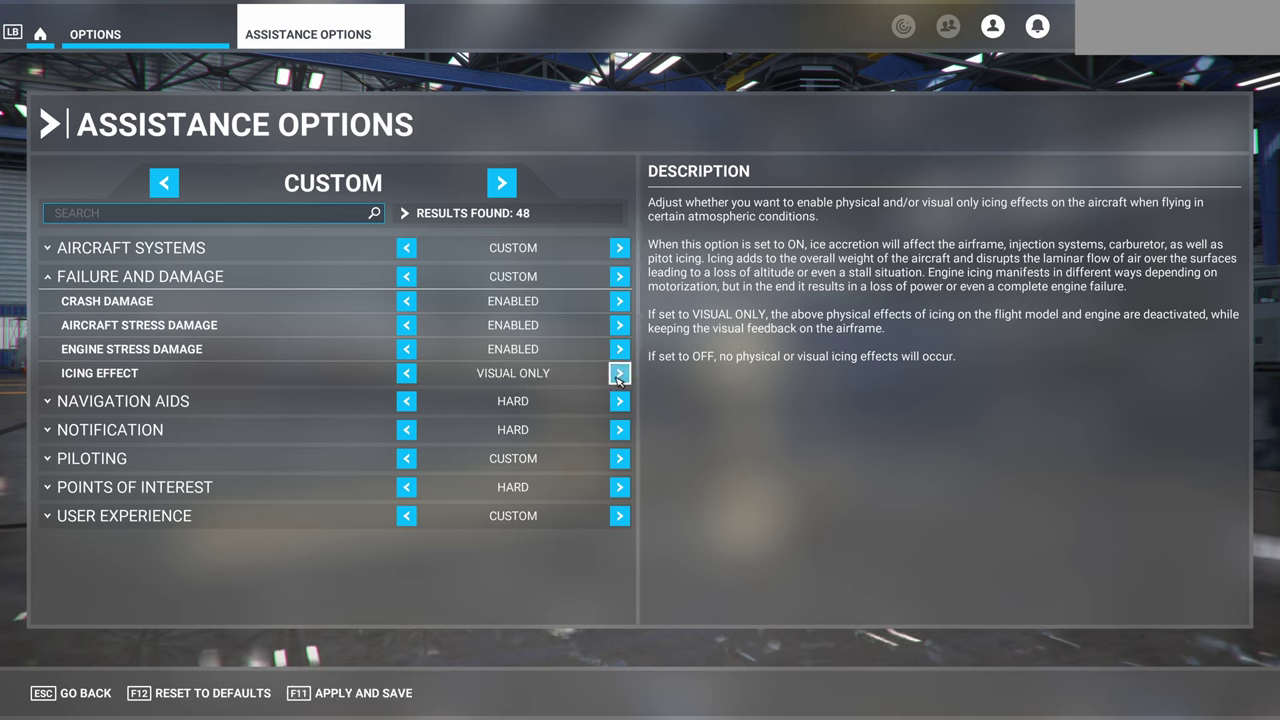
pyautogui.click(619, 374)
pyautogui.click(619, 374)
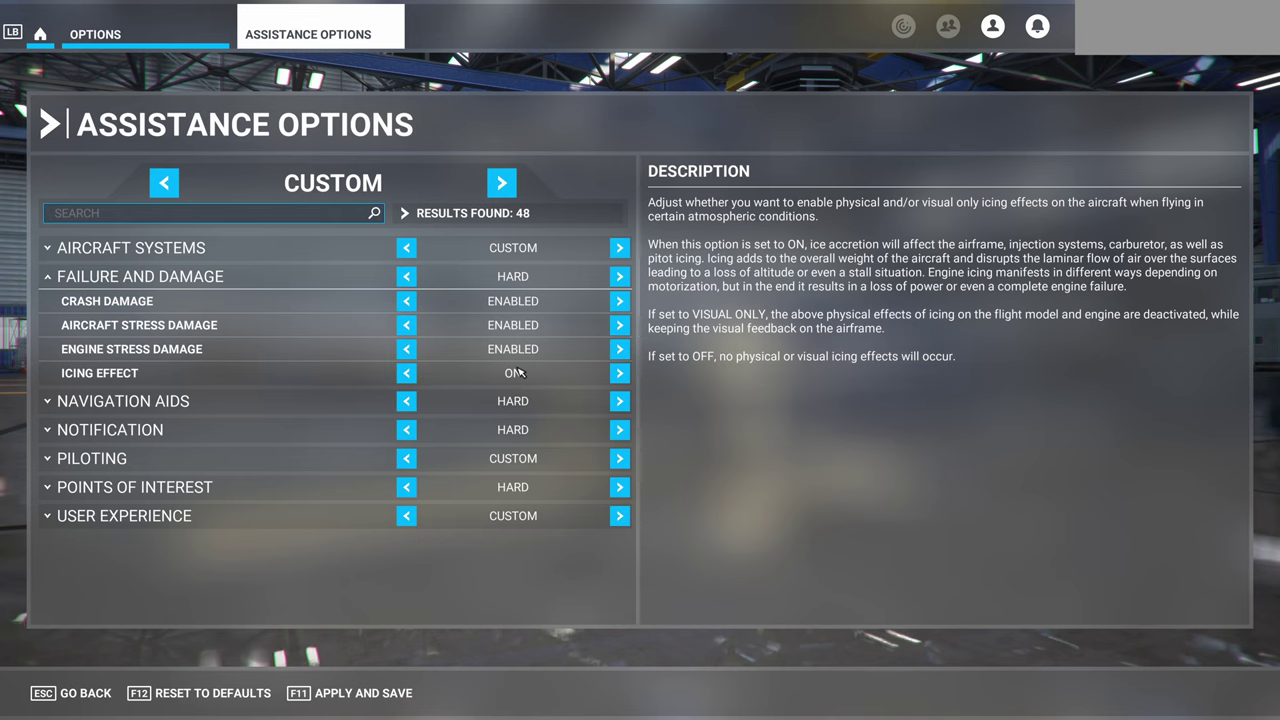
# Cycle Icing Effect through Visual Only and Off, then back to On
pyautogui.click(619, 374)
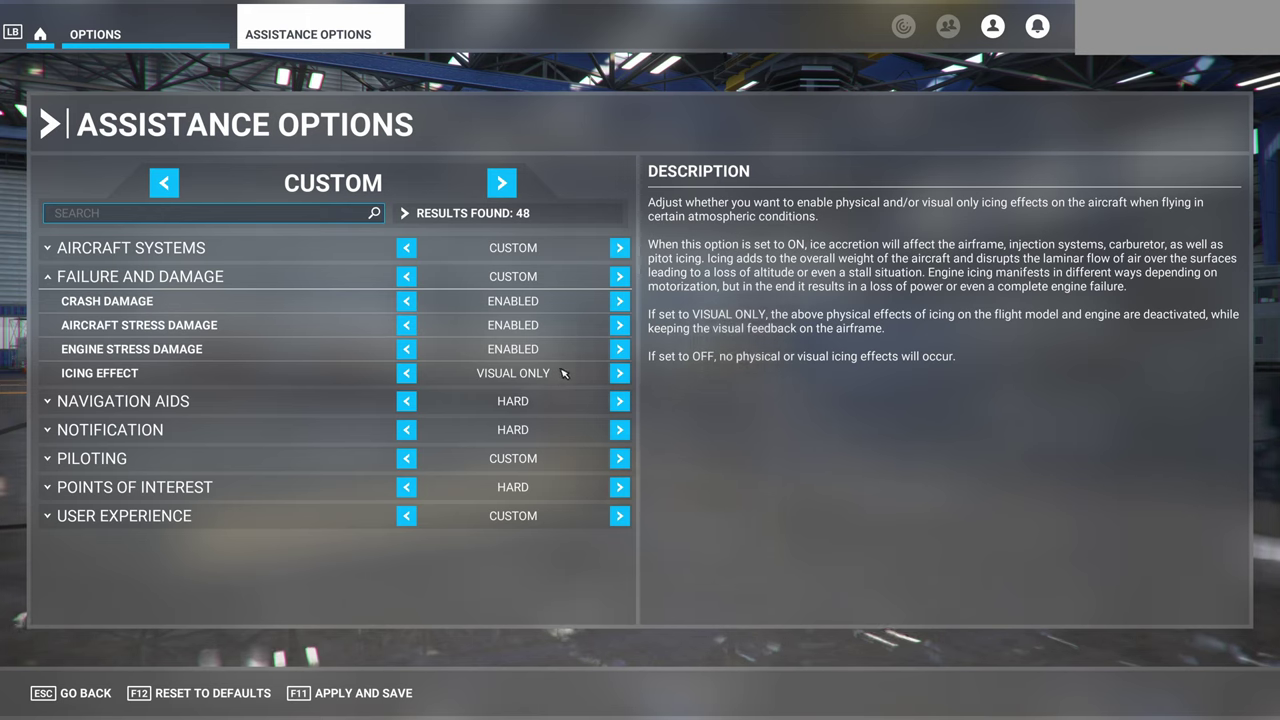
pyautogui.click(619, 373)
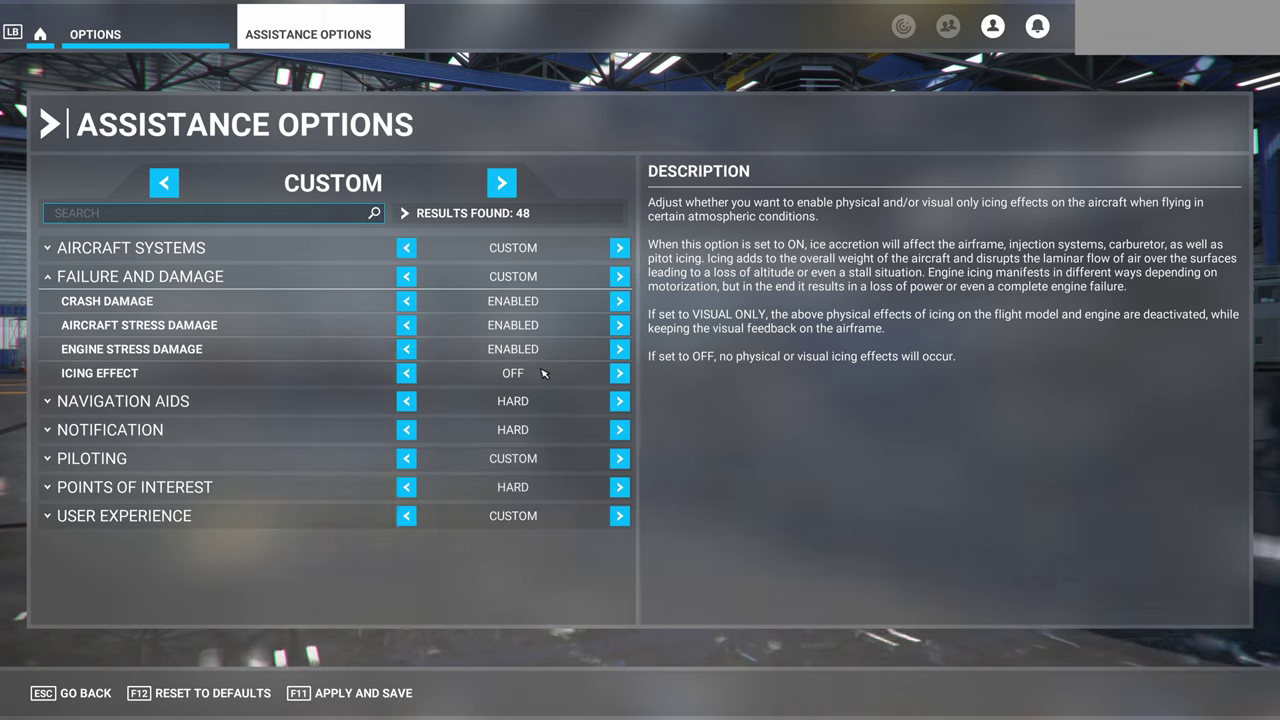
pyautogui.click(619, 374)
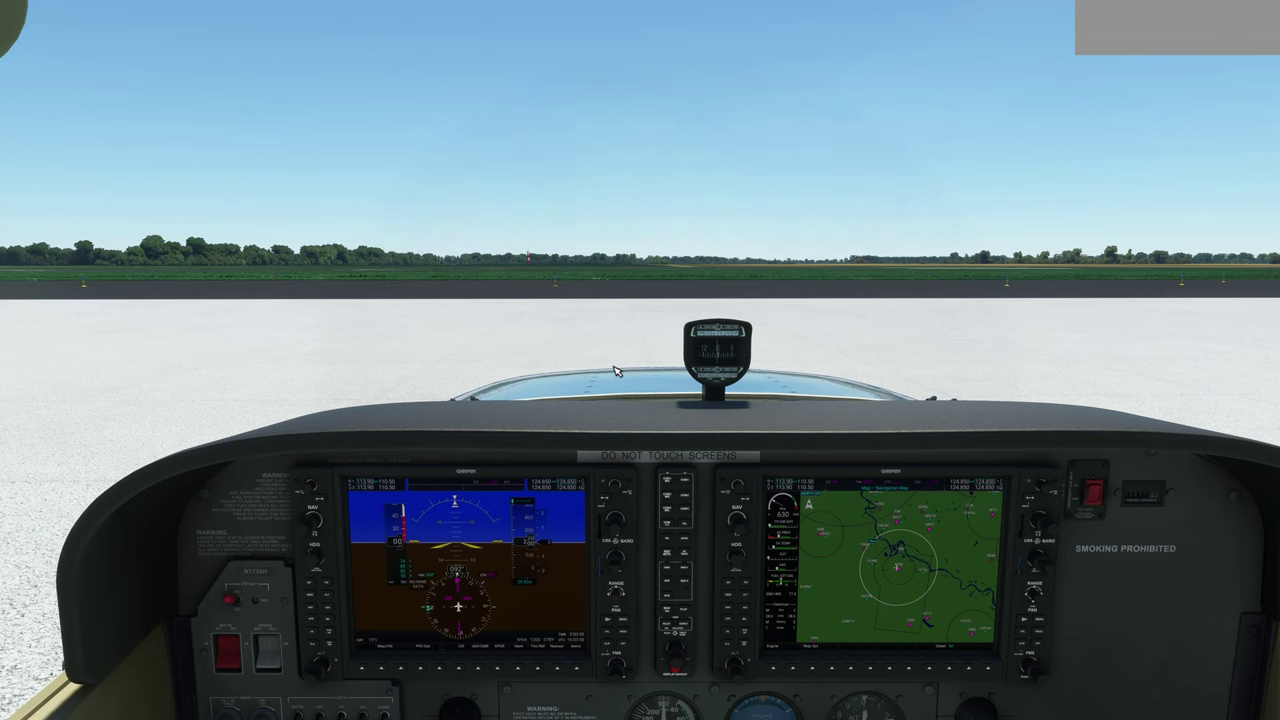
# Bring up the in-flight pause menu with Escape to leave the current flight
pyautogui.press('Escape')
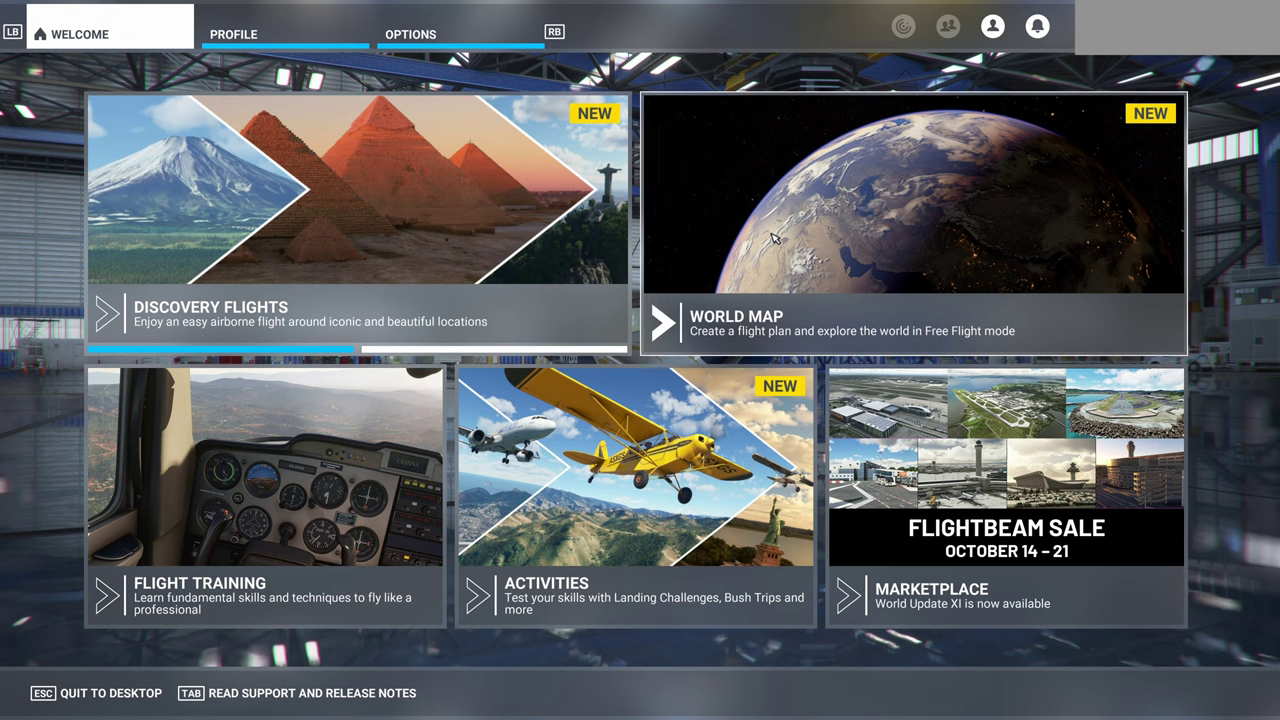
# On the World Map, set KPBF Pine Bluff runway 18 as the departure
pyautogui.click(850, 229)
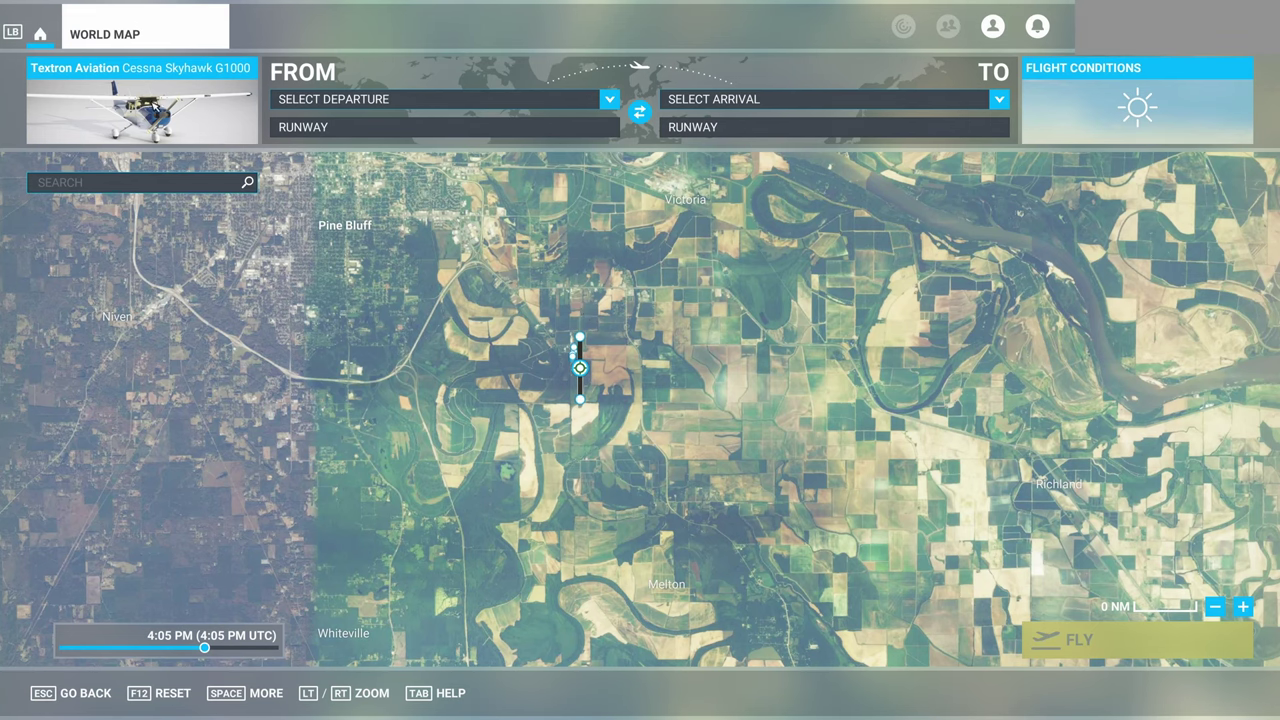
pyautogui.click(375, 104)
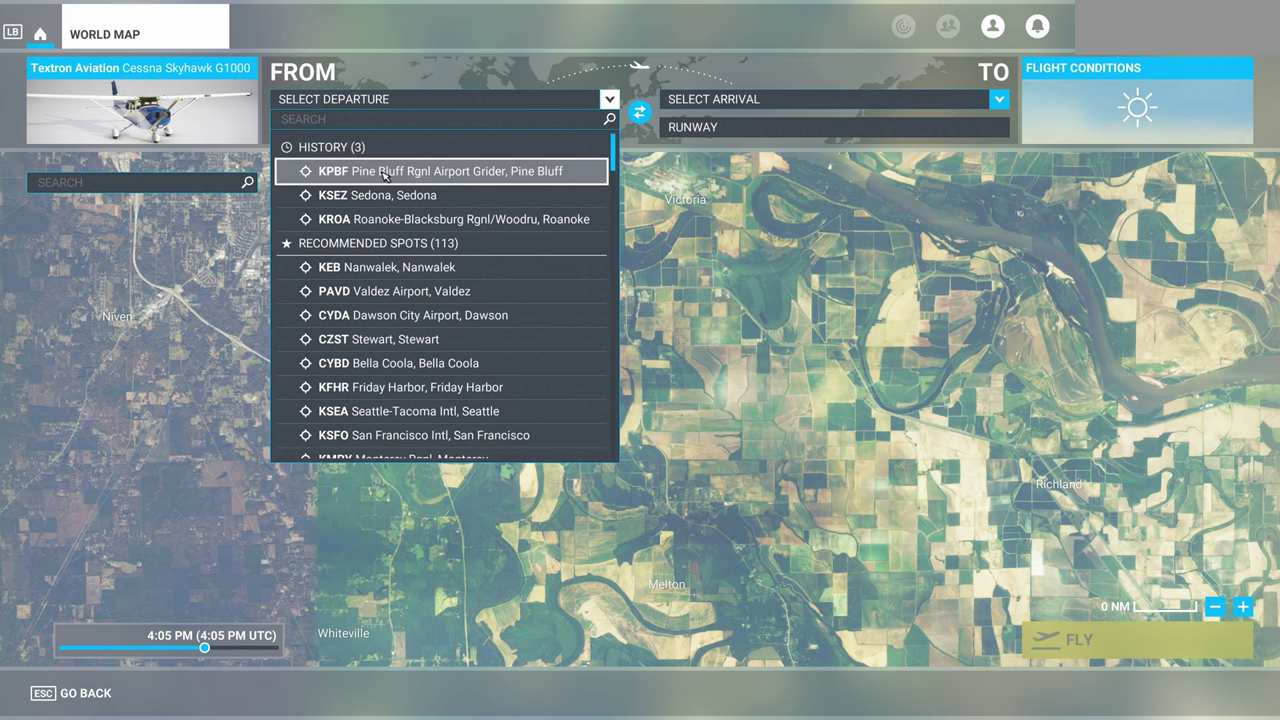
pyautogui.click(383, 176)
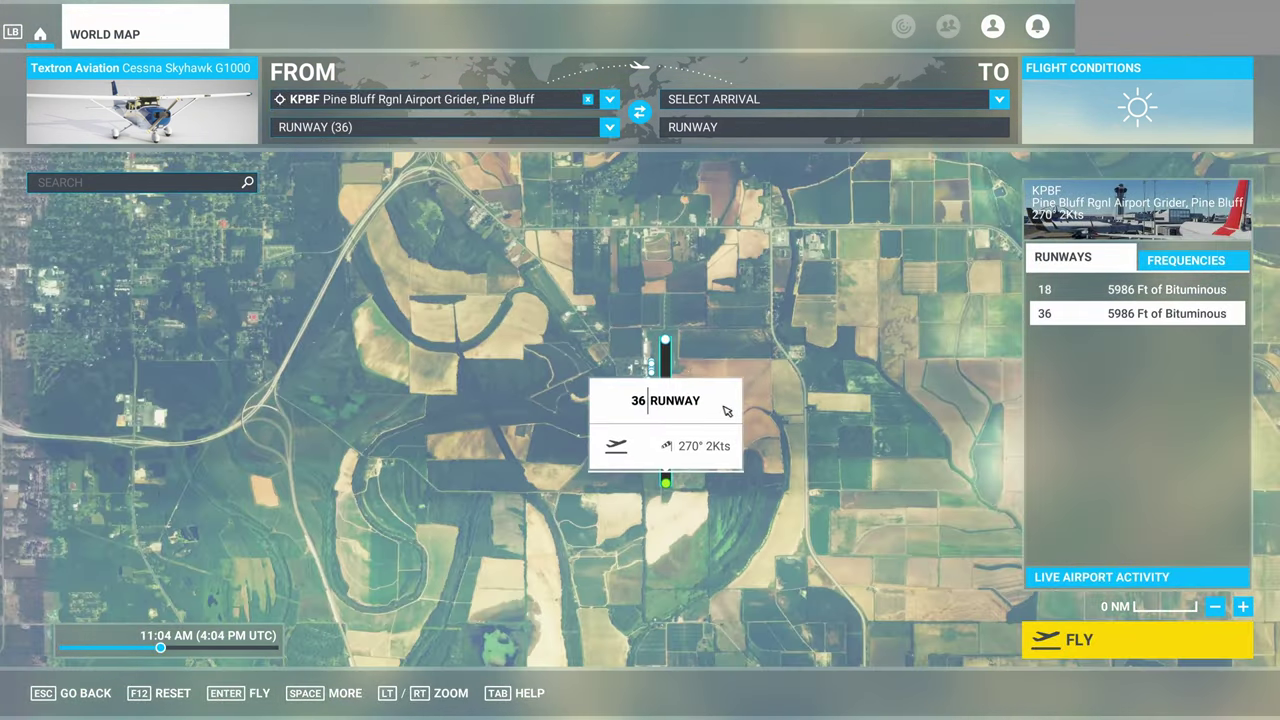
pyautogui.click(665, 345)
pyautogui.click(664, 366)
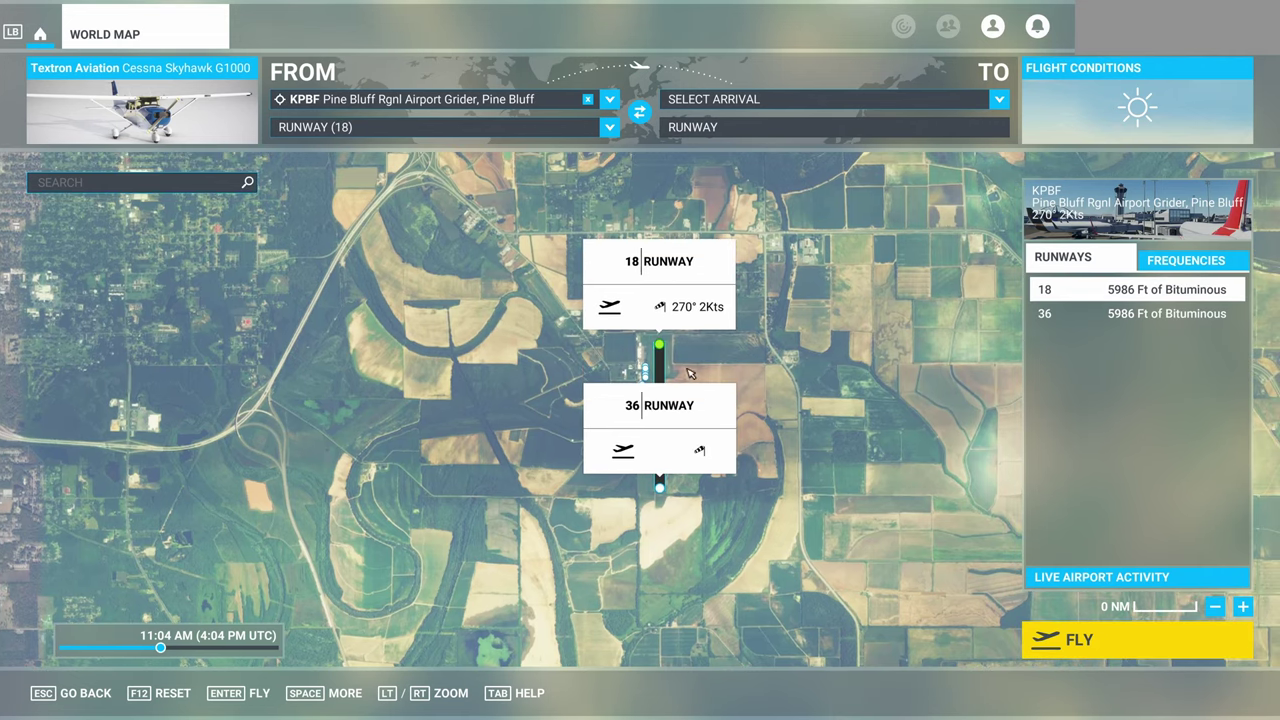
# Move the flight's start time back to 10:48 AM in Flight Conditions
pyautogui.click(1114, 109)
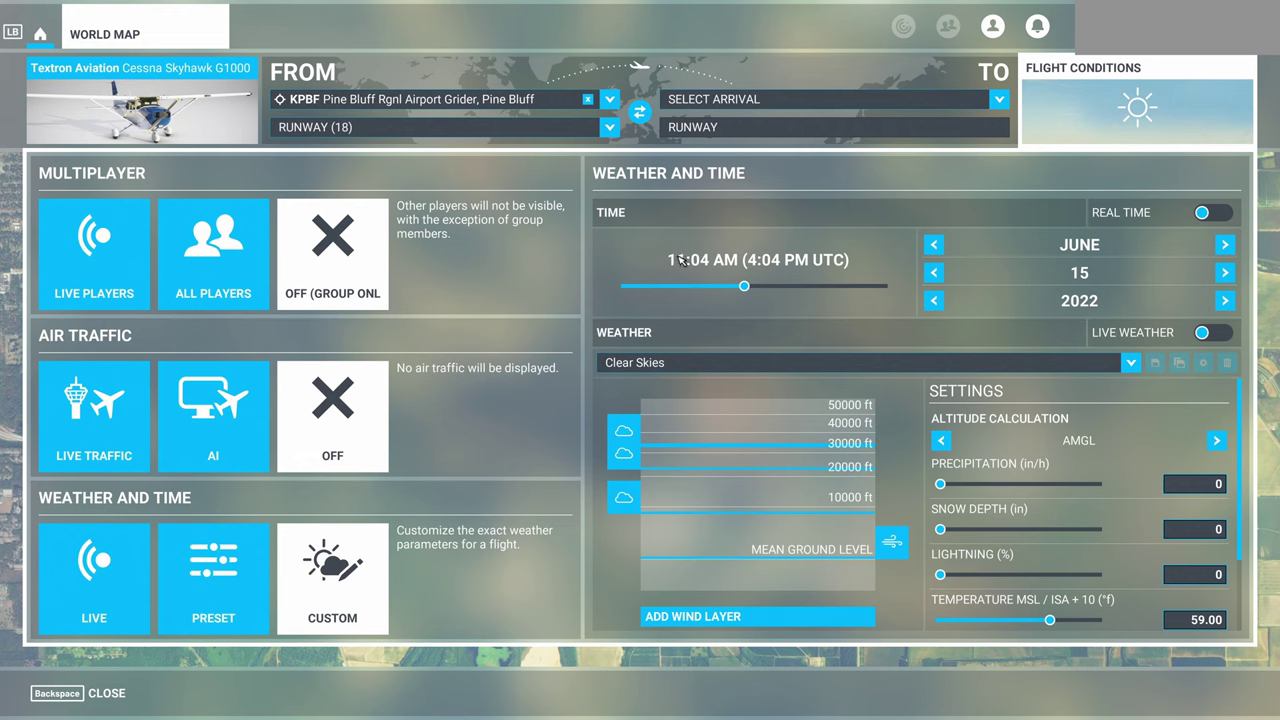
pyautogui.moveTo(745, 287); pyautogui.dragTo(741, 287)
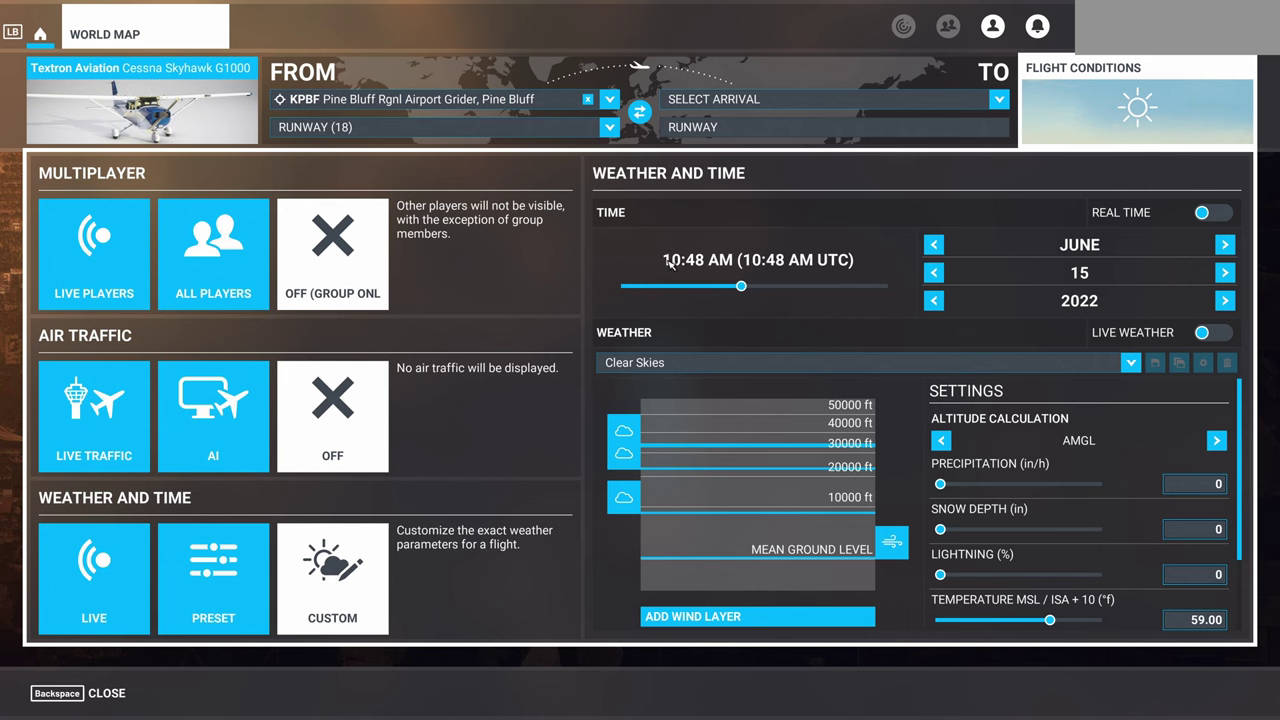
pyautogui.click(54, 693)
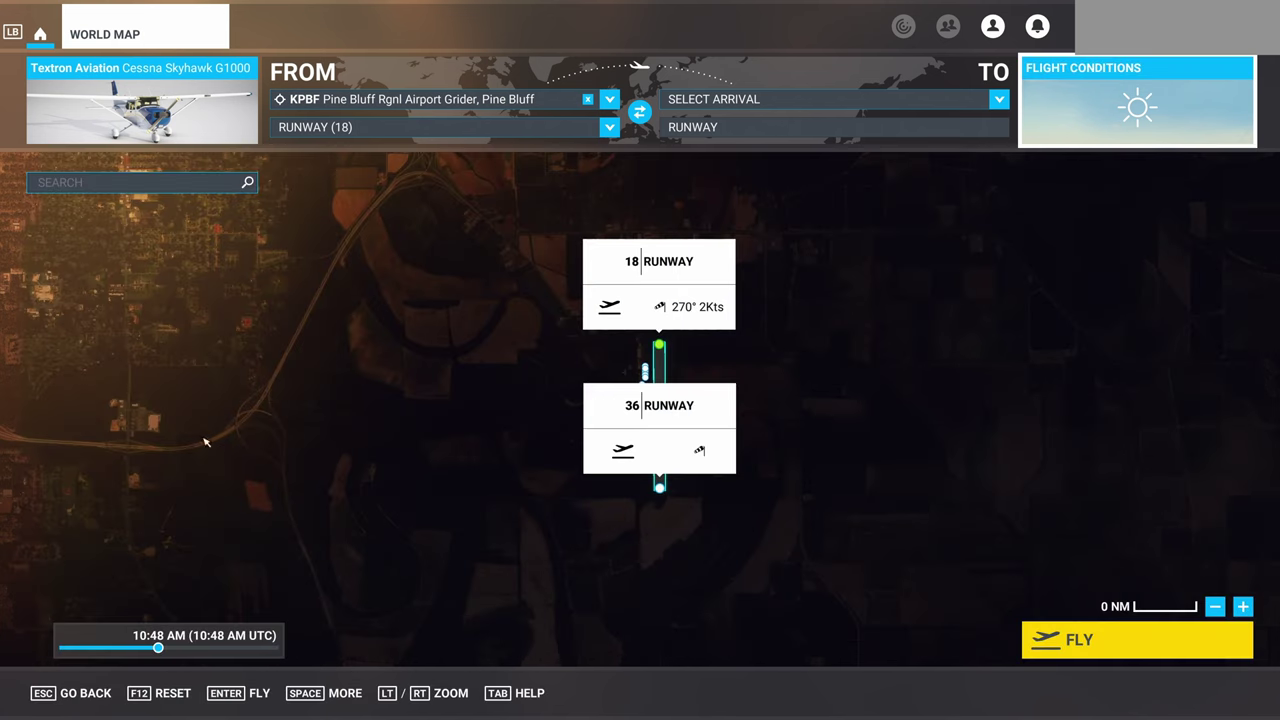
# Return the departure time to 11:04 AM and reopen the Flight Conditions panel
pyautogui.click(165, 651)
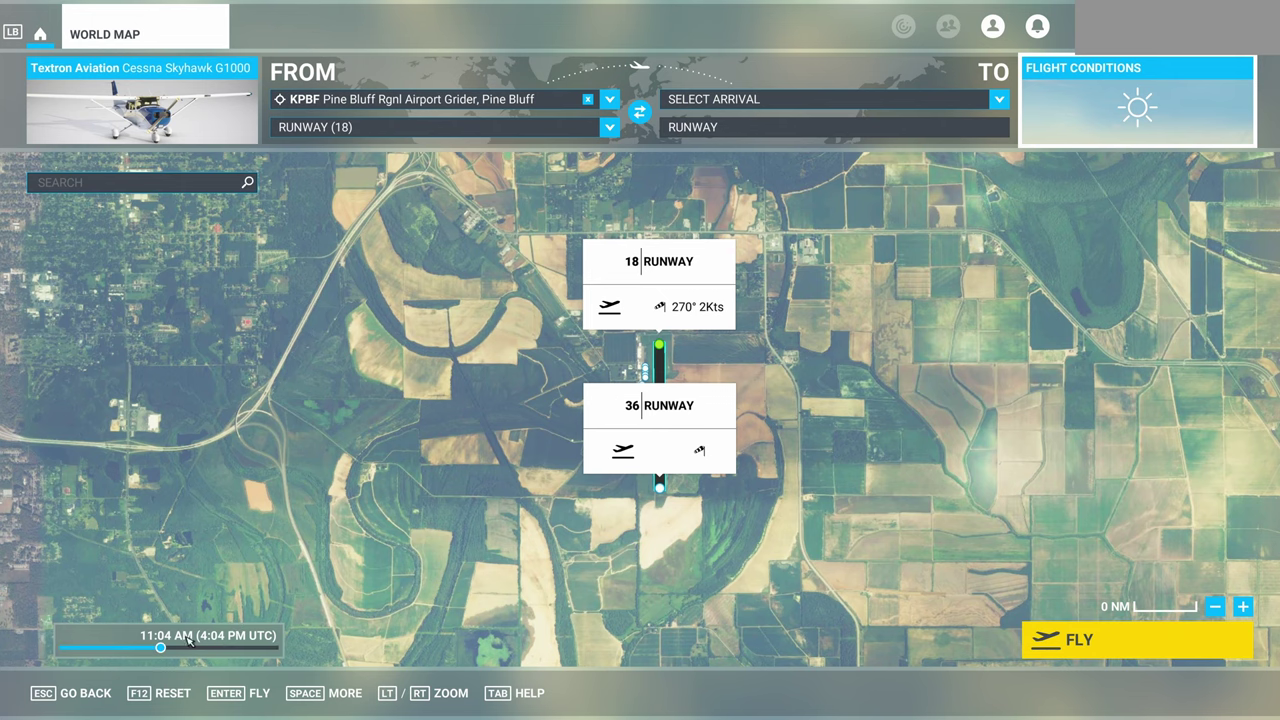
pyautogui.click(1072, 131)
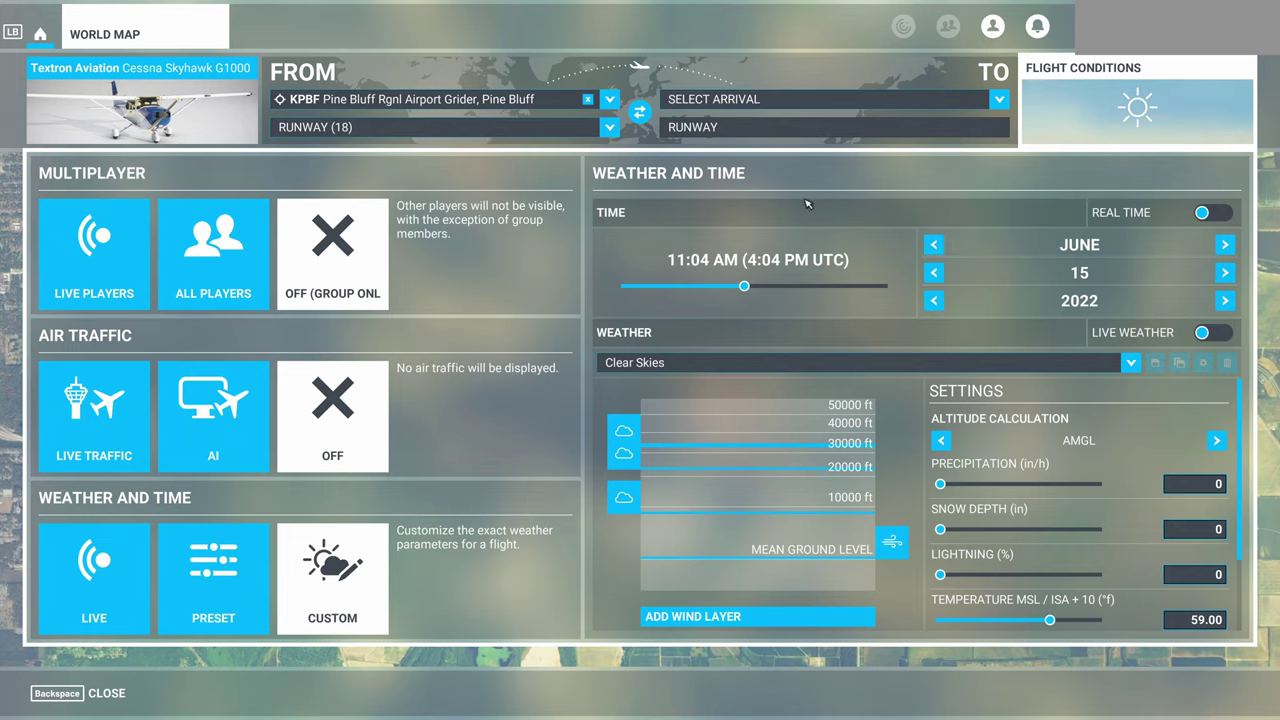
# Switch Live Weather on and back off, keeping Clear Skies with a 4:04 PM departure
pyautogui.click(1211, 338)
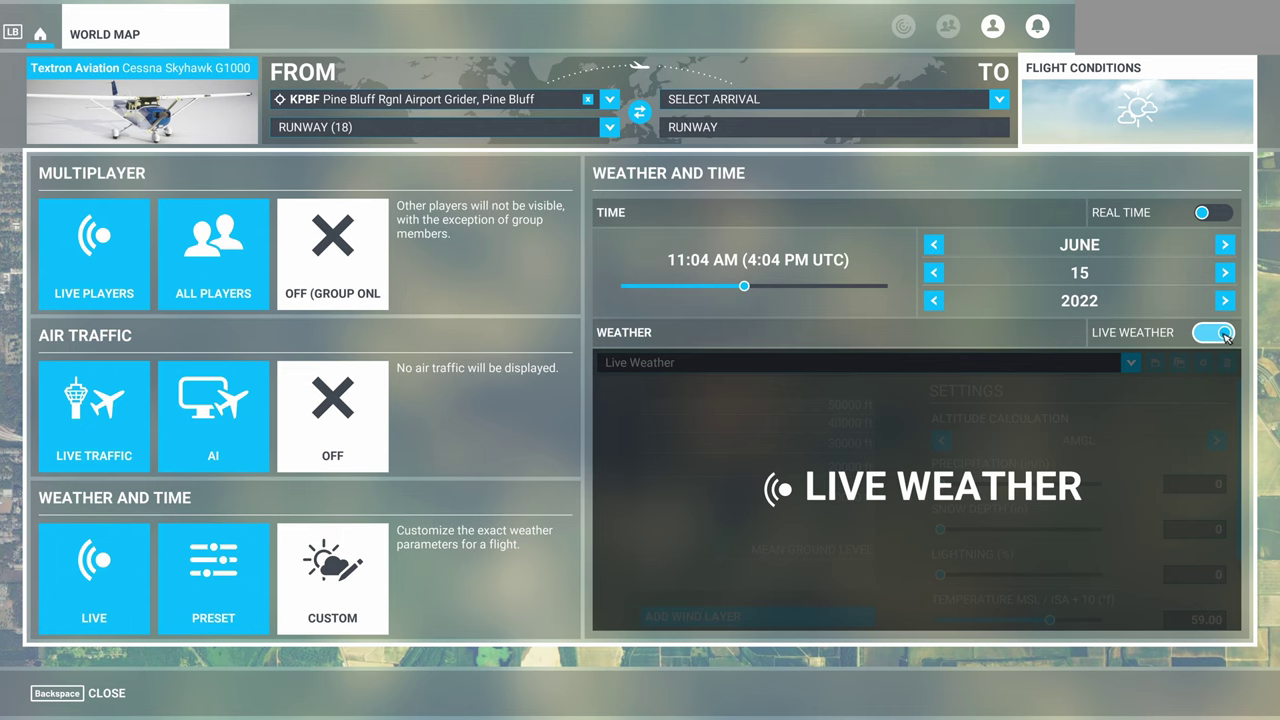
pyautogui.click(1224, 336)
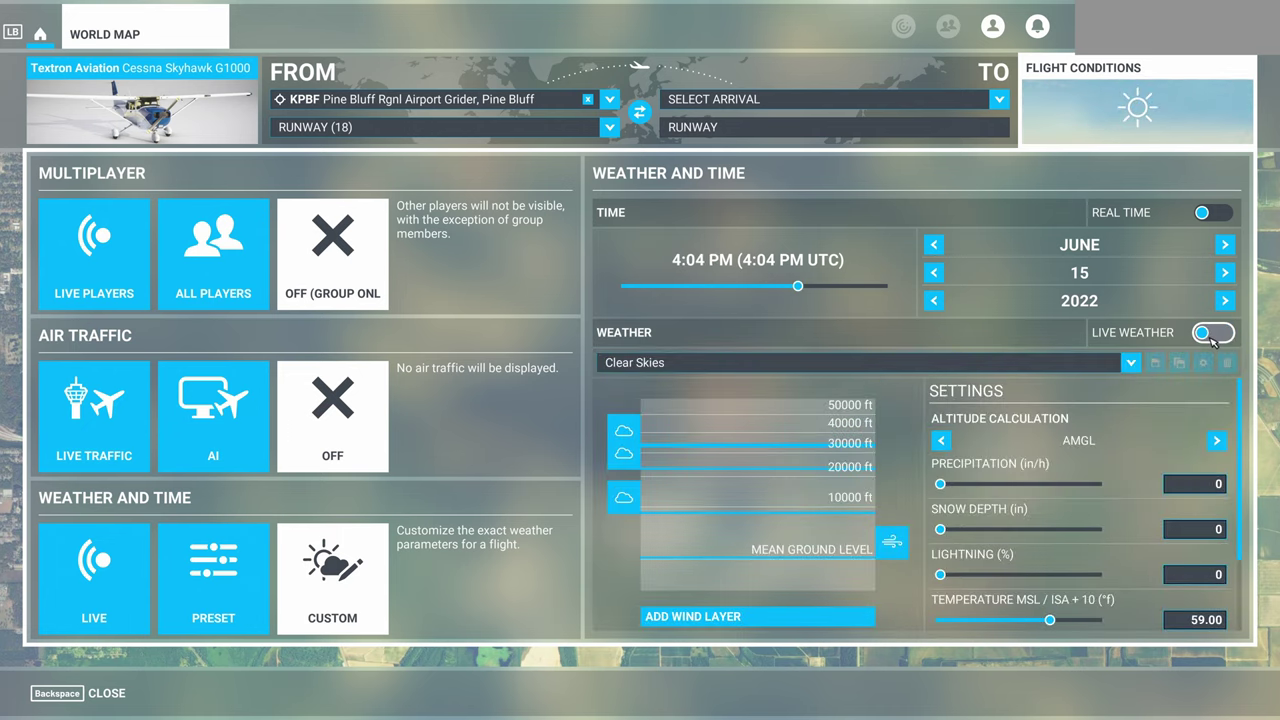